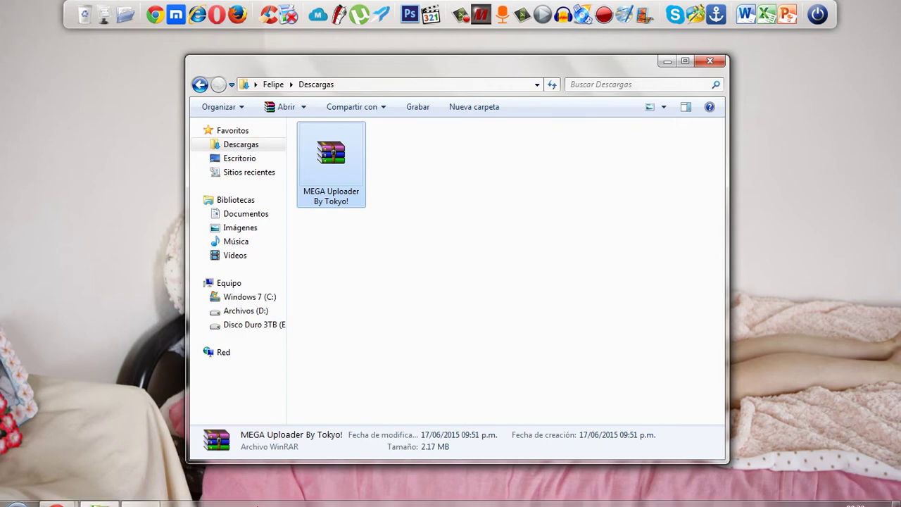
Step: Extract the MEGA Uploader By Tokyo! archive into a folder of the same name in Descargas
click(53, 496)
click(247, 418)
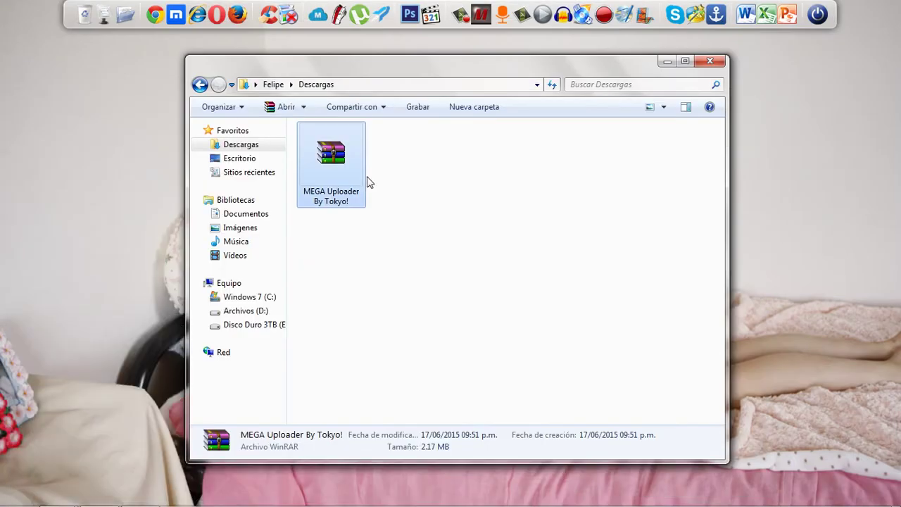
right_click(338, 168)
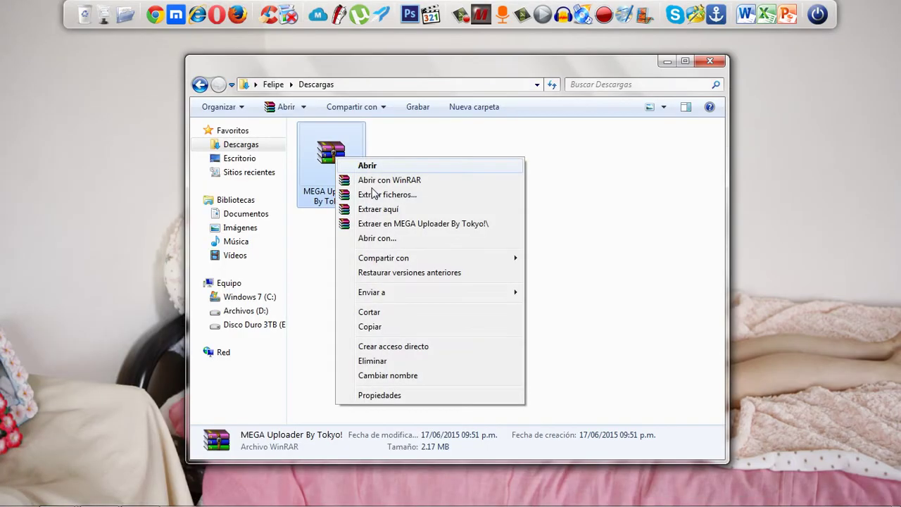
click(394, 224)
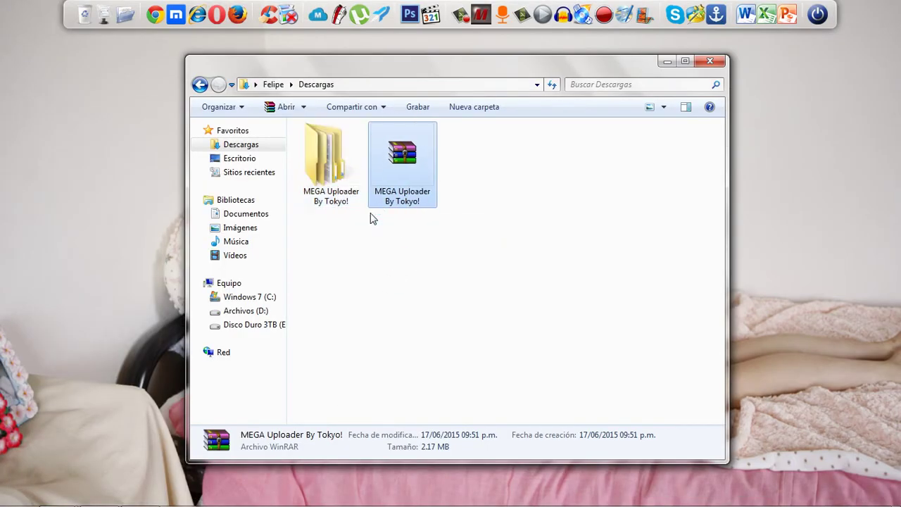
Step: Run the MegaUploader installer from the extracted folder's inner folder and minimize the file window
click(332, 163)
double_click(333, 163)
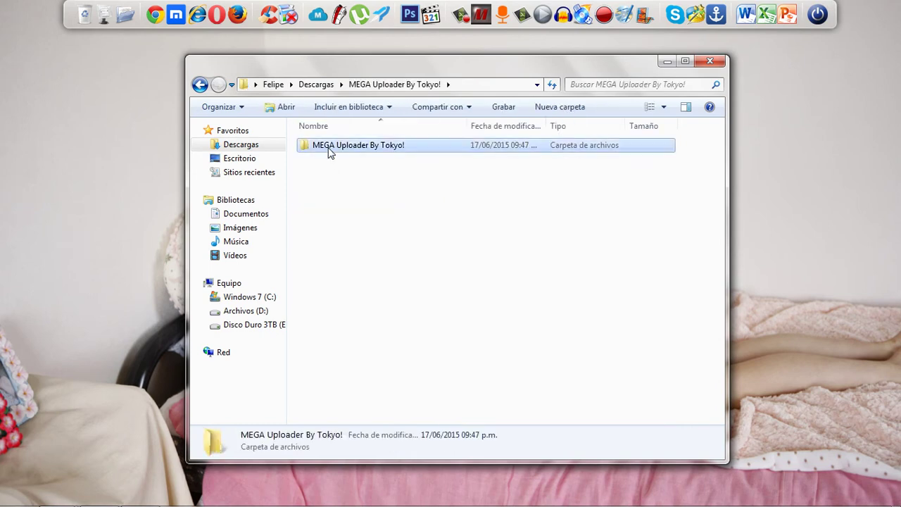
double_click(329, 149)
double_click(336, 163)
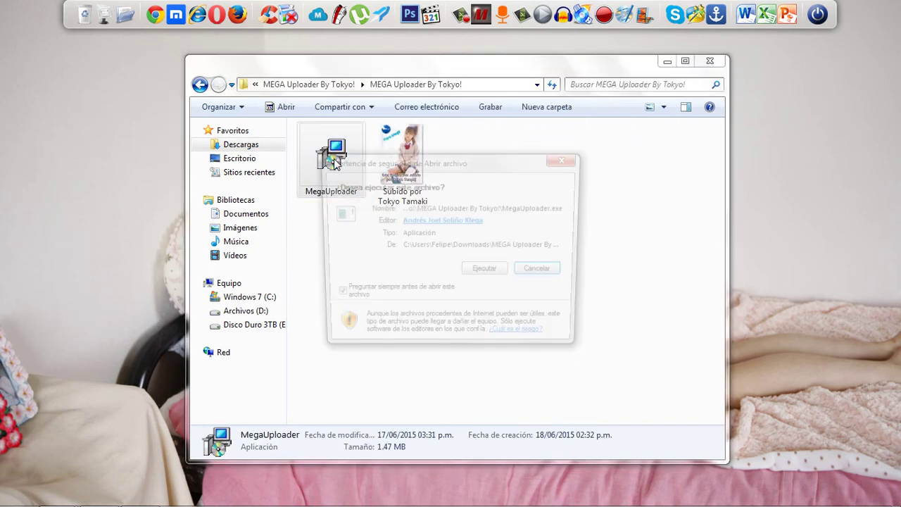
click(496, 276)
click(667, 62)
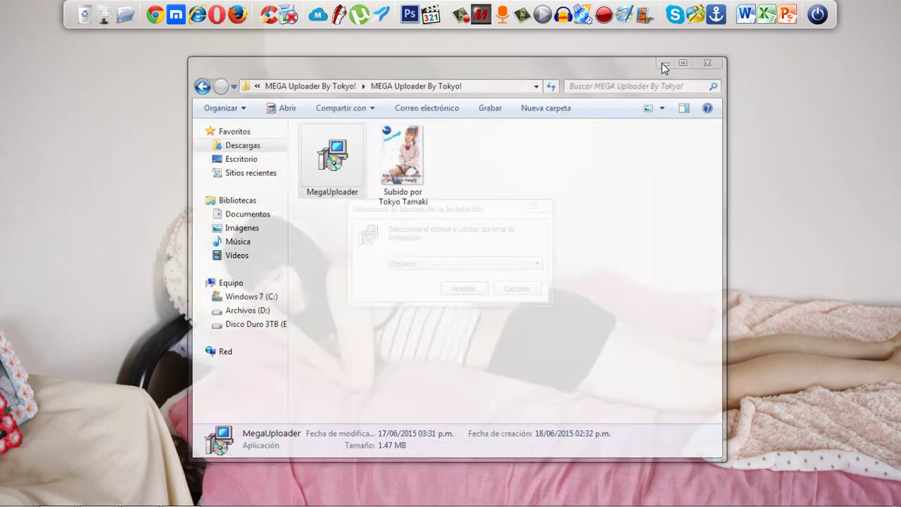
Step: Accept Español as the setup language, keeping C:\Program Files\MegaUploader and the MegaUploader start menu folder
click(473, 287)
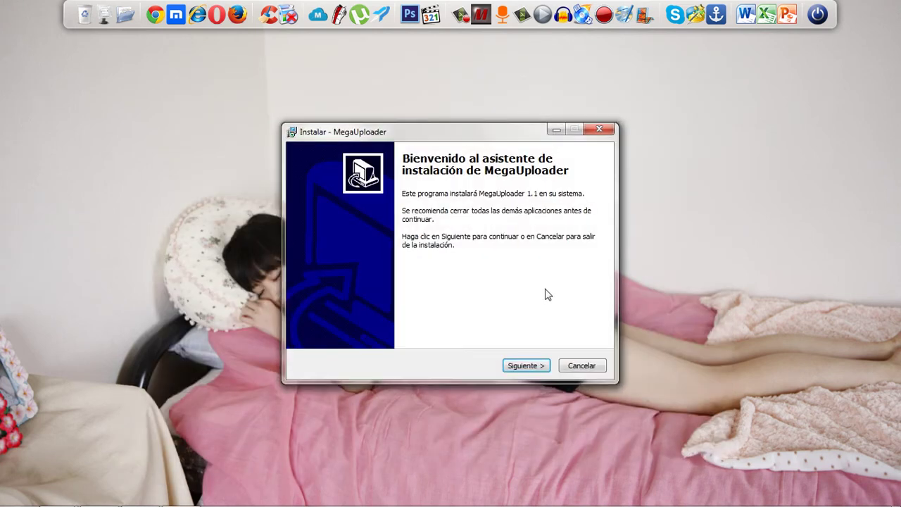
click(537, 367)
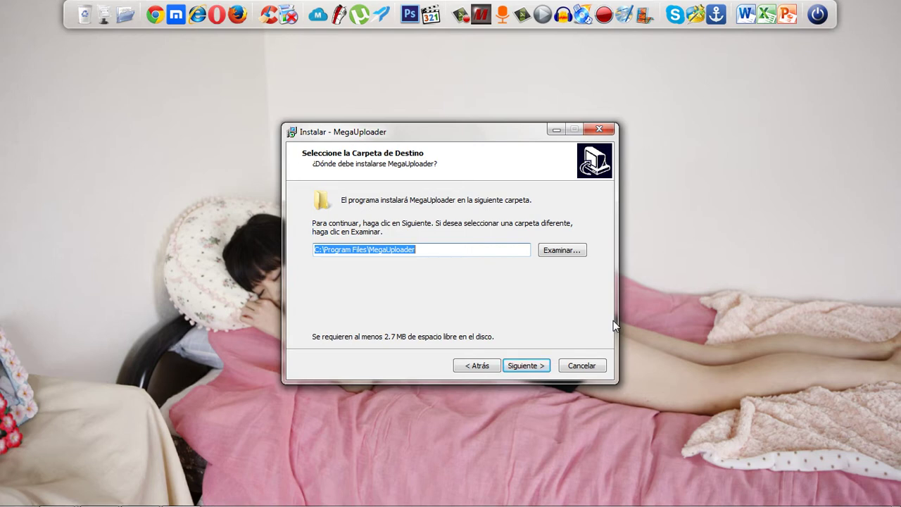
click(540, 363)
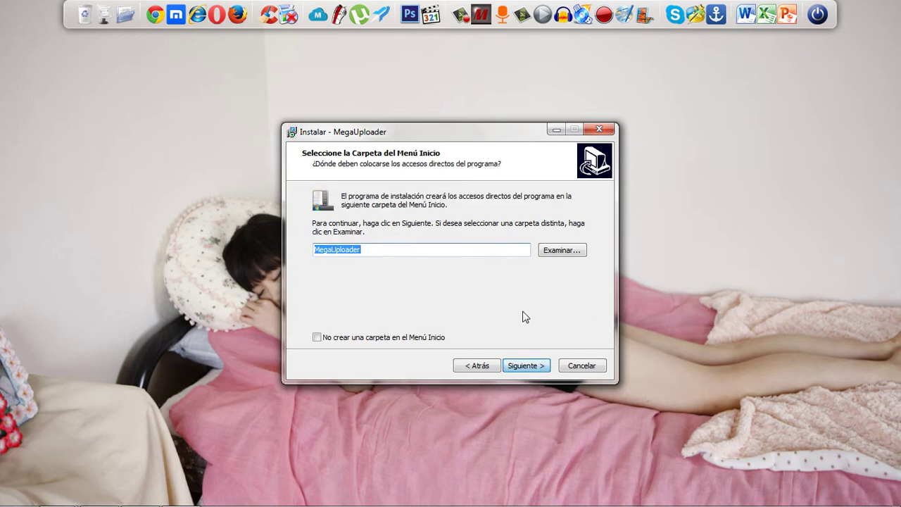
click(523, 365)
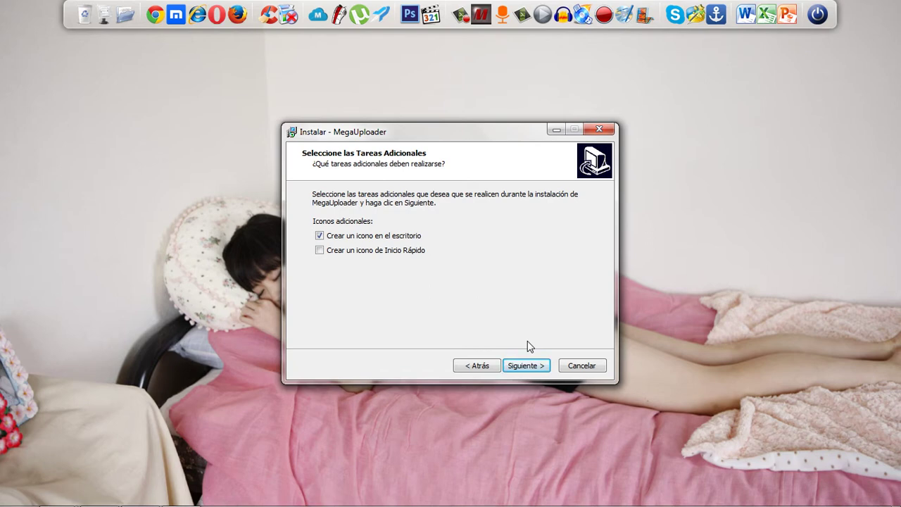
Step: Install MegaUploader without a desktop icon and finish the setup with the program set to launch
click(320, 236)
click(541, 370)
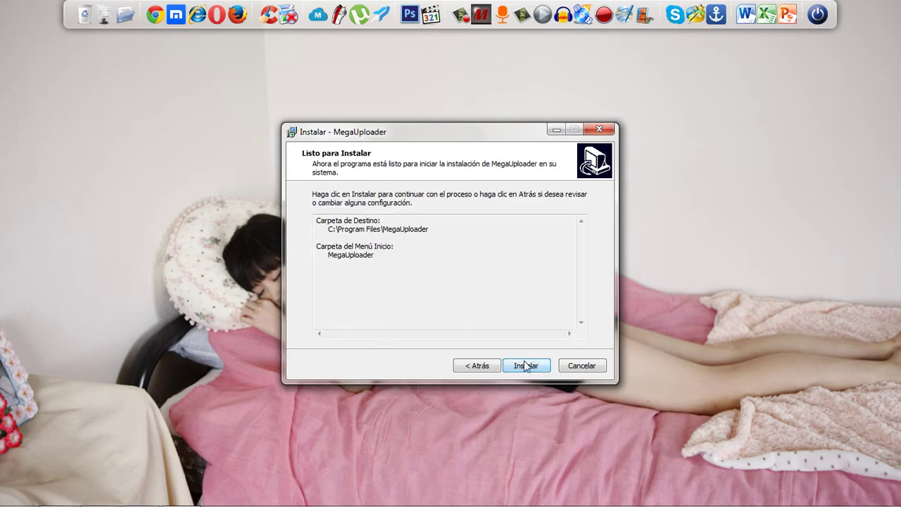
click(525, 365)
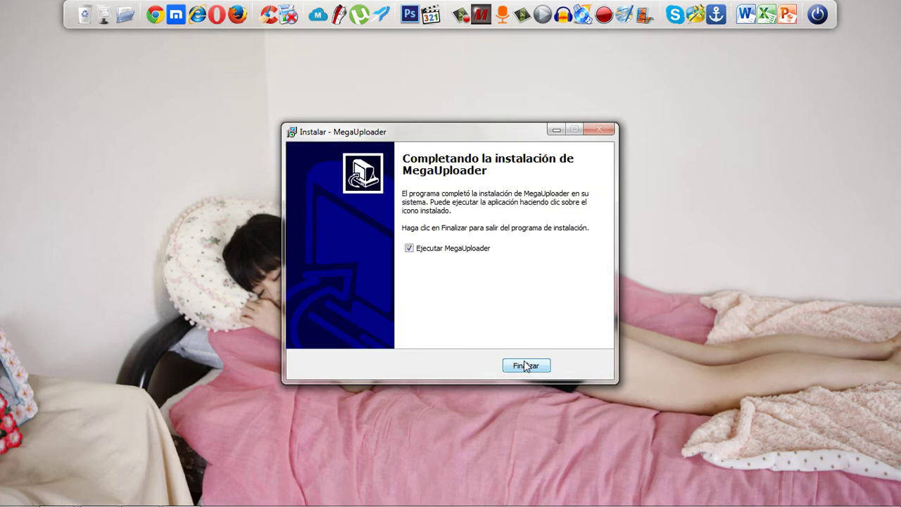
click(522, 368)
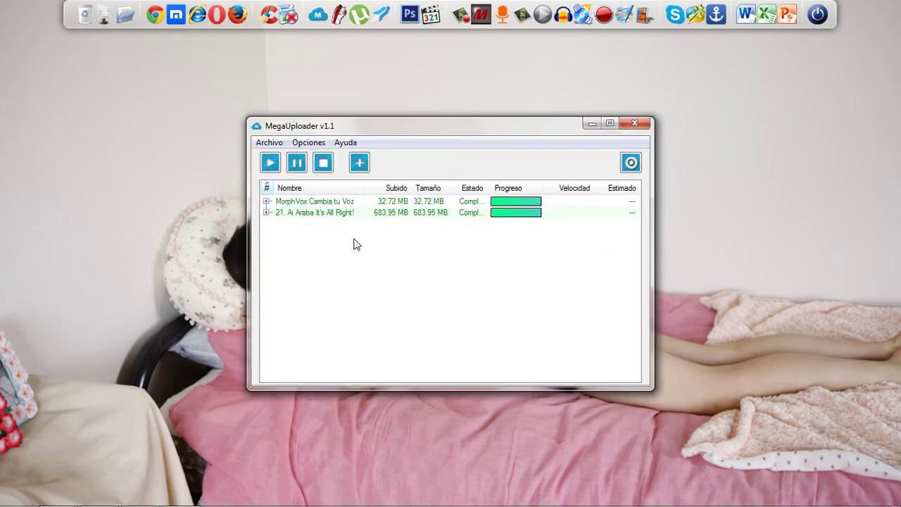
drag(302, 226, 346, 201)
right_click(347, 201)
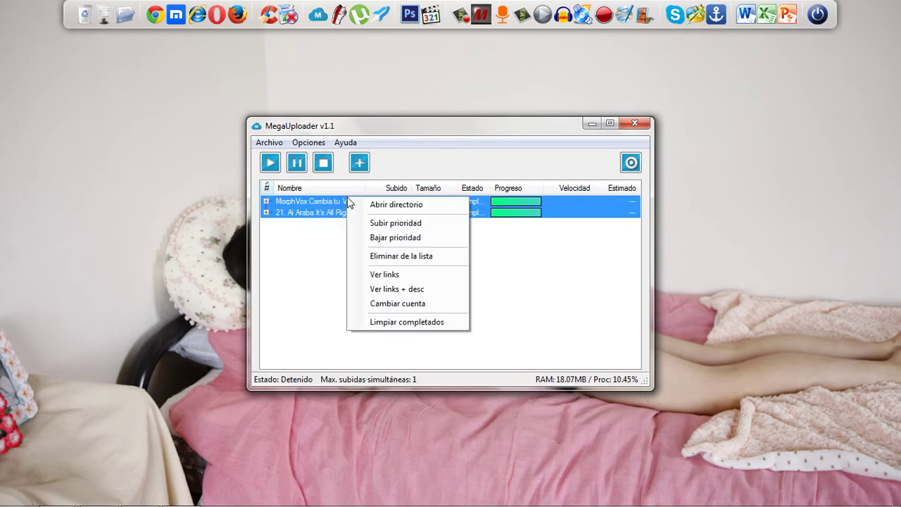
click(310, 236)
click(312, 241)
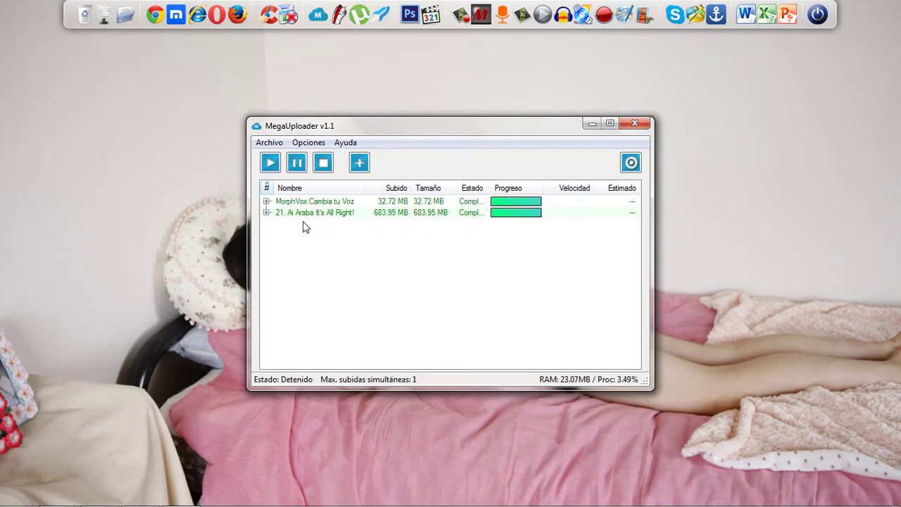
Step: Remove both completed uploads from the upload list
drag(303, 227, 334, 202)
right_click(334, 201)
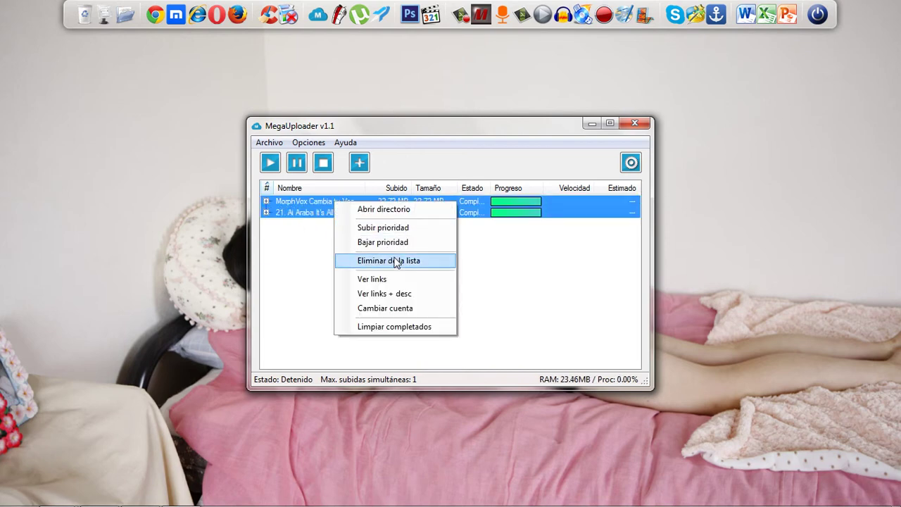
click(395, 261)
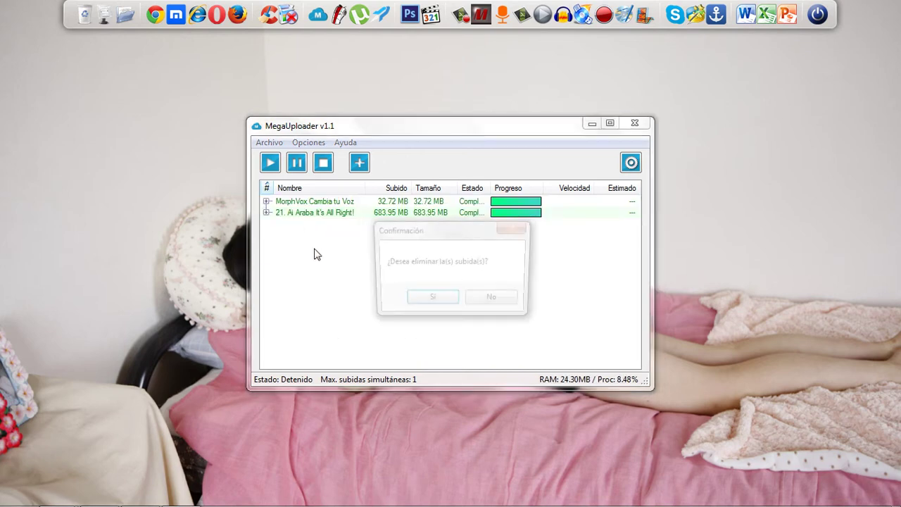
click(432, 302)
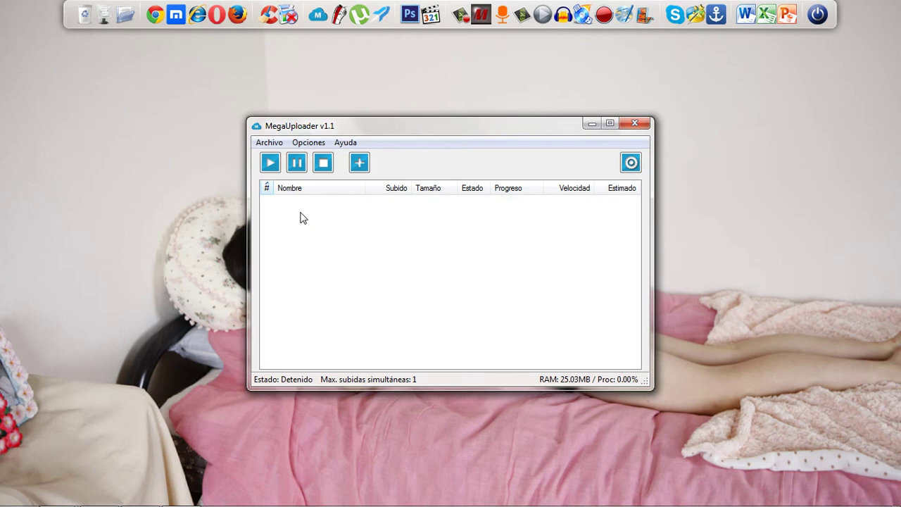
click(310, 144)
mouse_move(344, 142)
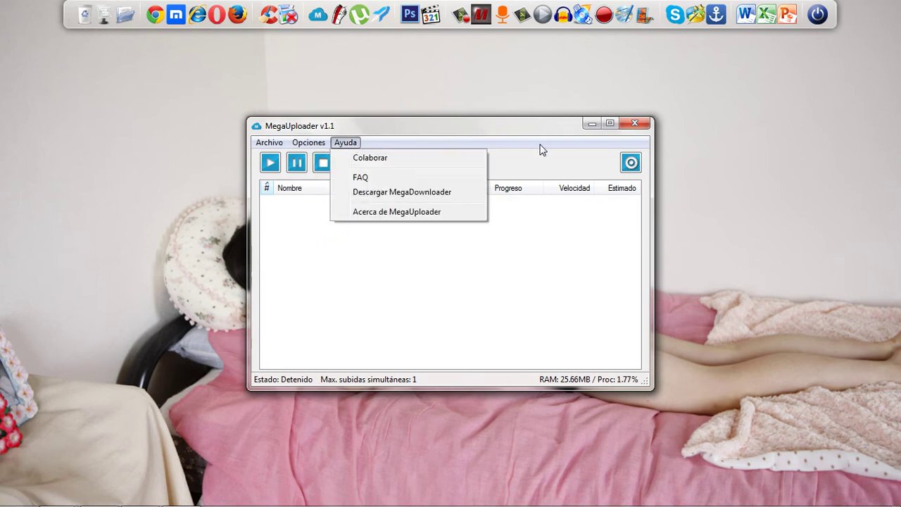
mouse_move(296, 142)
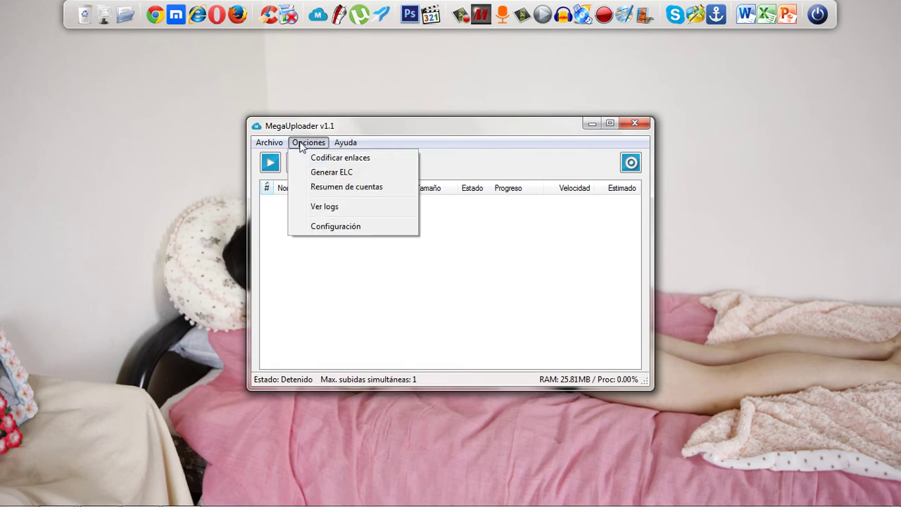
click(346, 228)
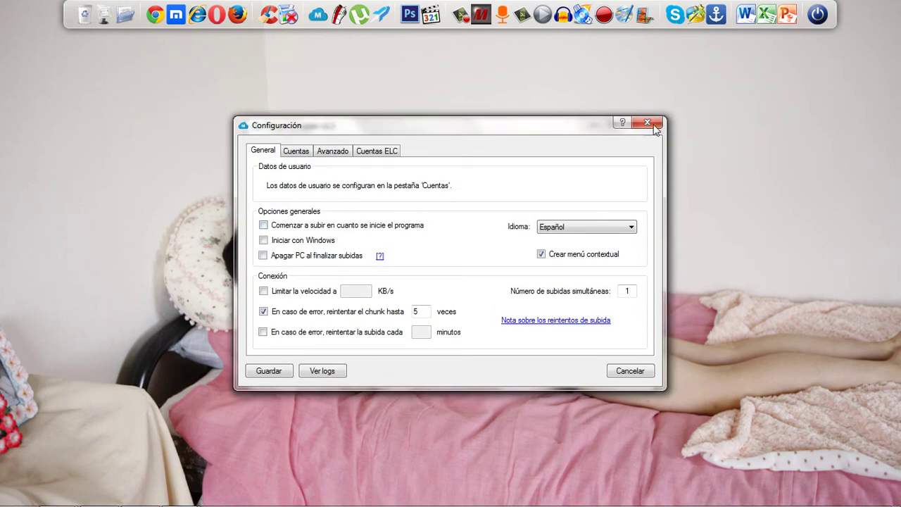
click(648, 124)
Step: Try to add a new account in the account configuration by filling in its e-mail
click(308, 142)
click(334, 228)
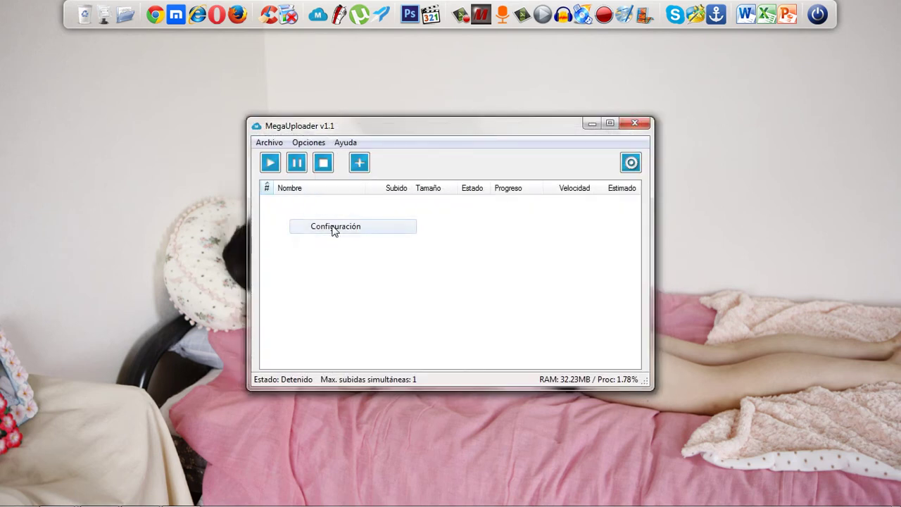
click(295, 151)
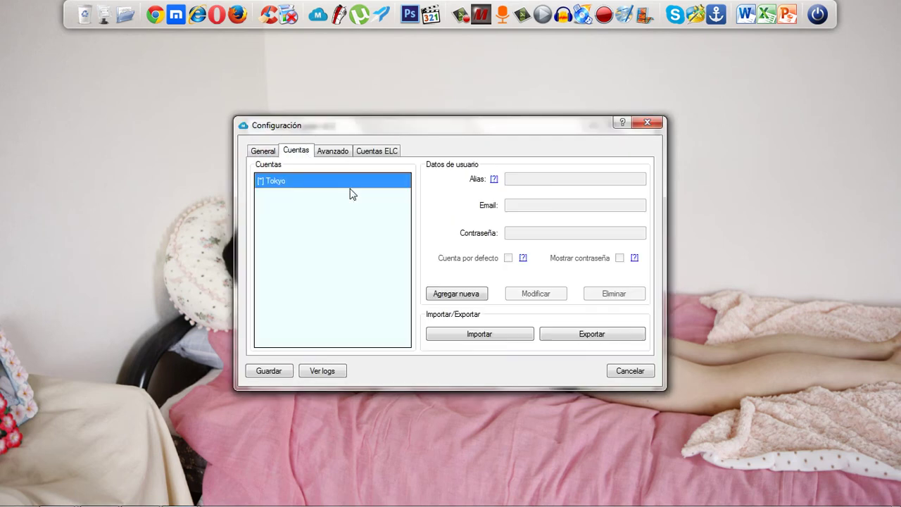
click(473, 291)
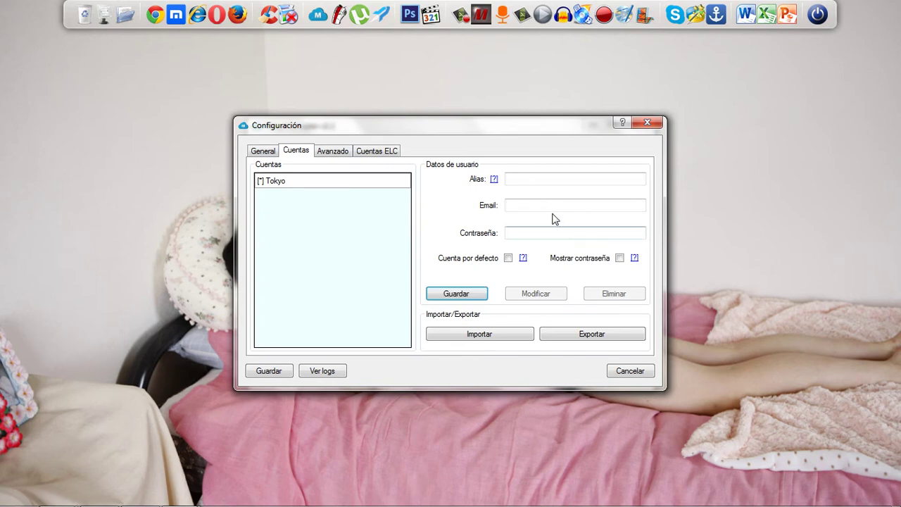
click(531, 204)
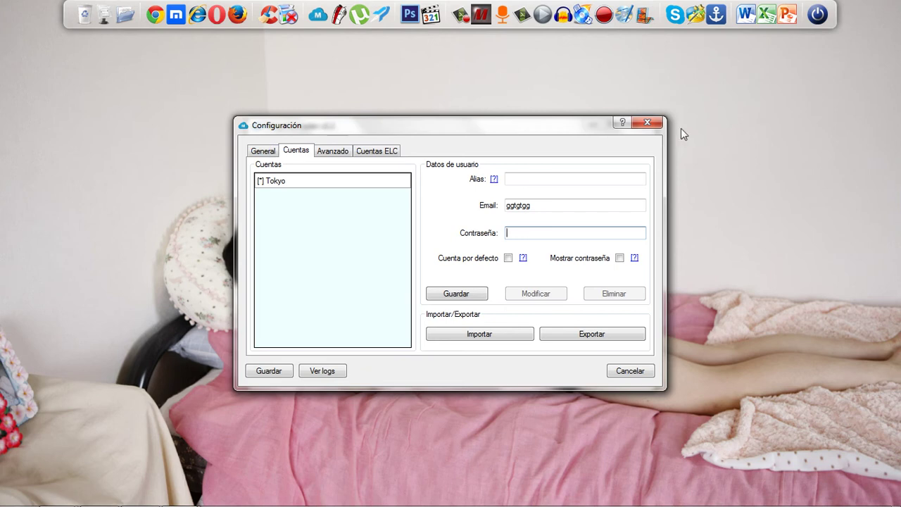
click(634, 371)
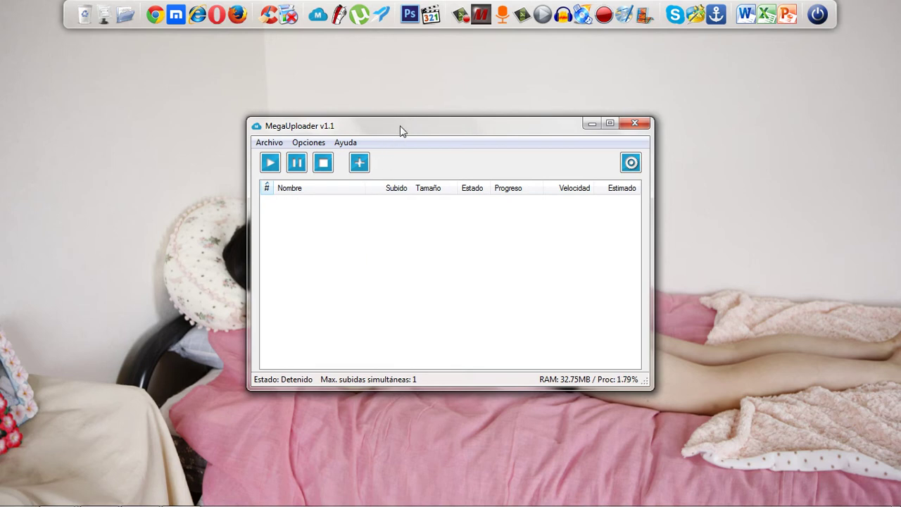
Step: Arrange the uploader and the file window side by side and bring the folder's JPG image into the uploader
drag(400, 126, 220, 102)
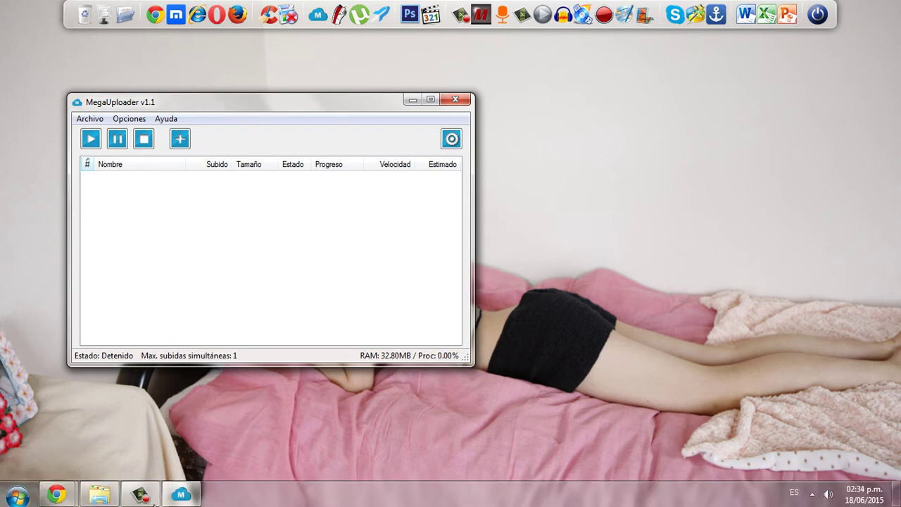
click(103, 496)
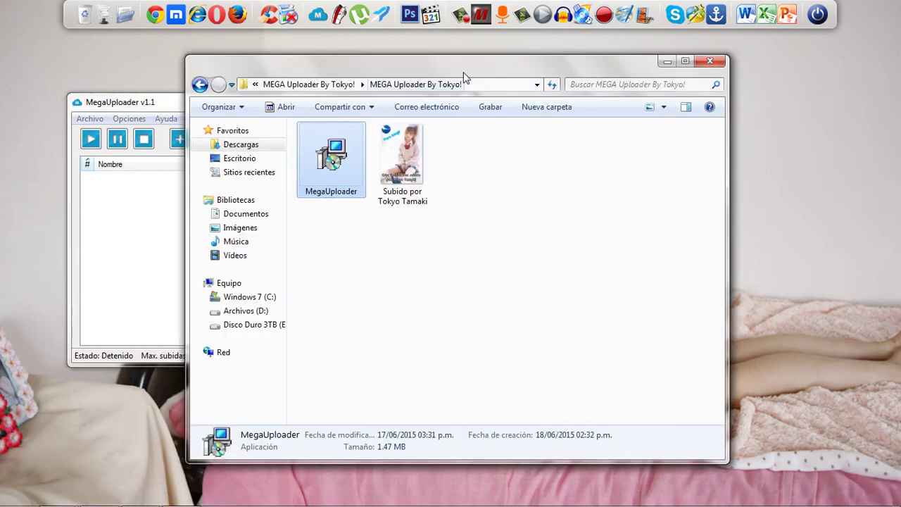
drag(465, 78, 743, 77)
drag(686, 157, 274, 223)
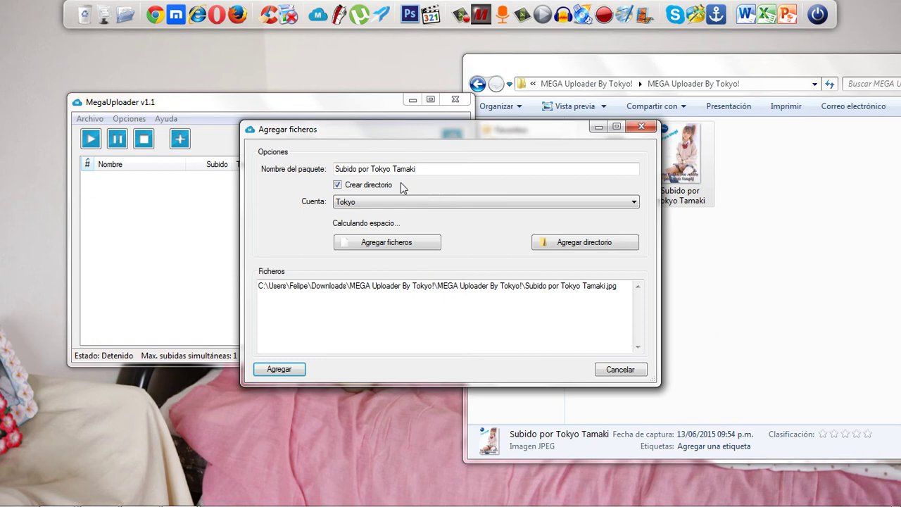
Step: Add the file to the upload list as a package named image, with directory creation turned off
click(349, 186)
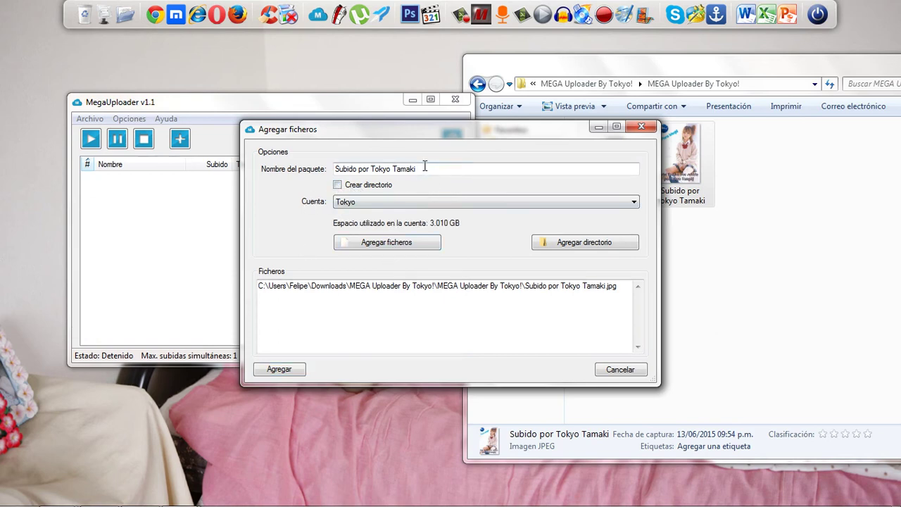
drag(424, 167, 330, 166)
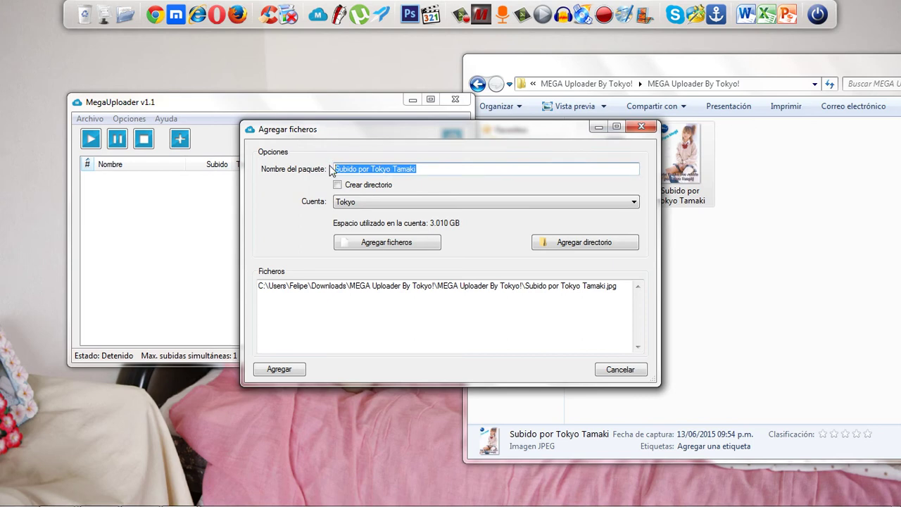
key(BackSpace)
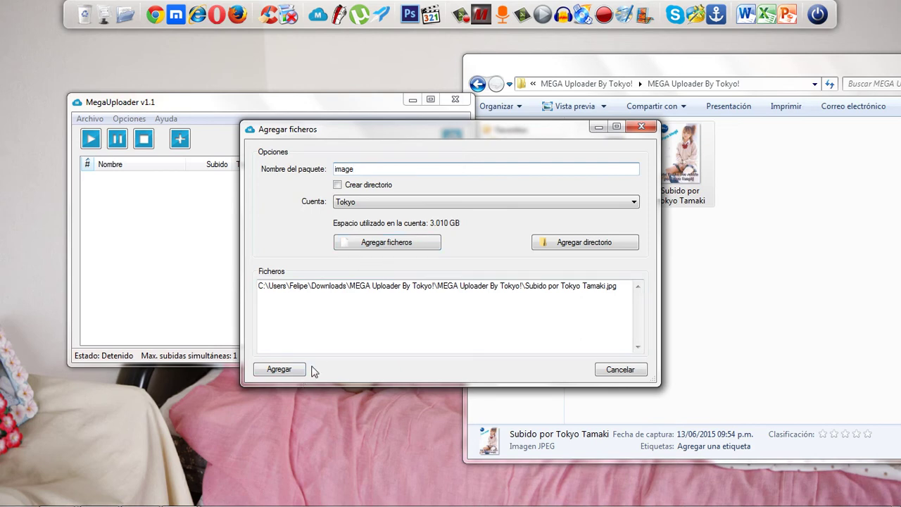
click(412, 307)
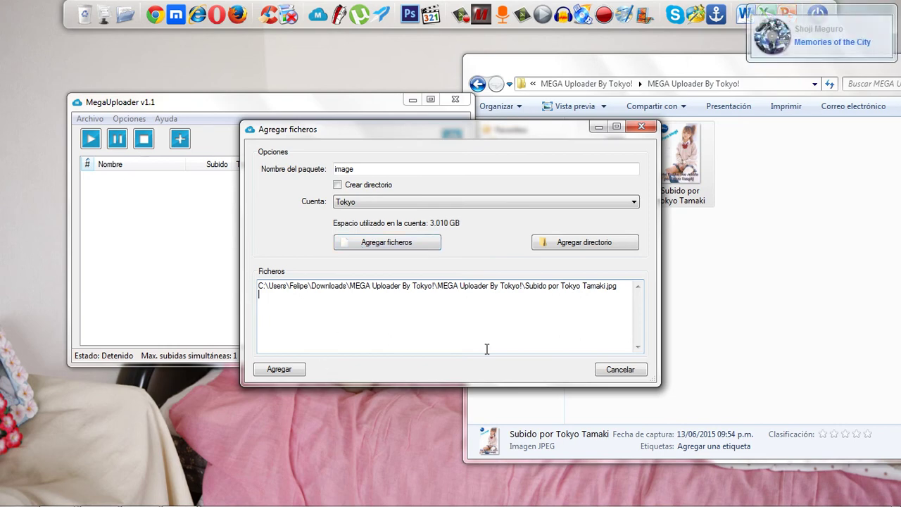
click(290, 373)
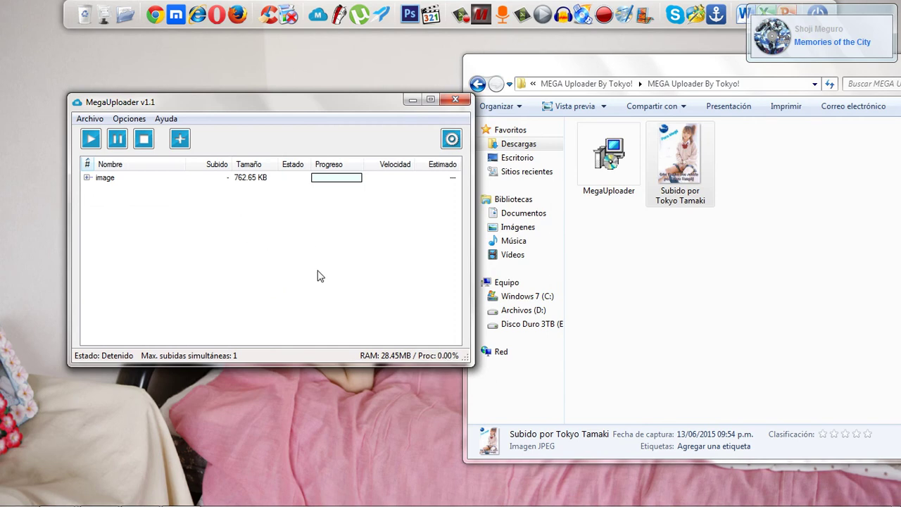
Step: Check the actions available for the image package and start its upload
right_click(107, 181)
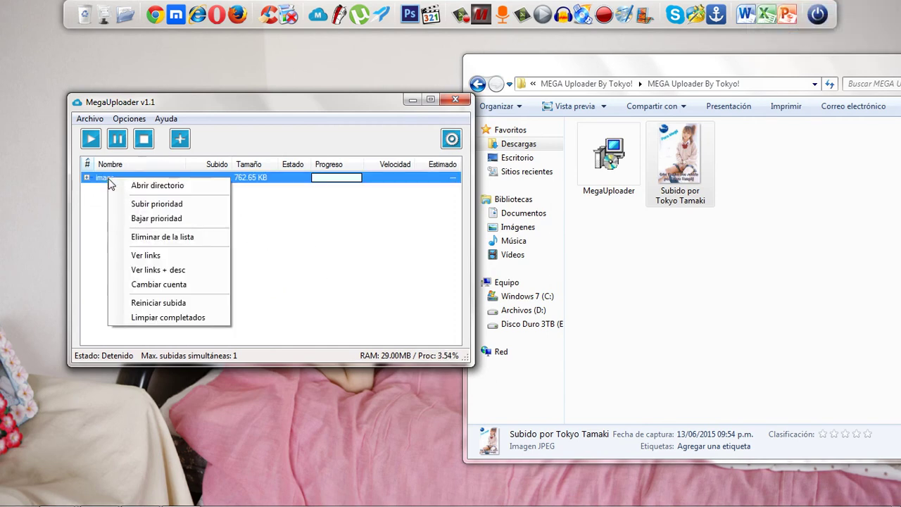
click(101, 186)
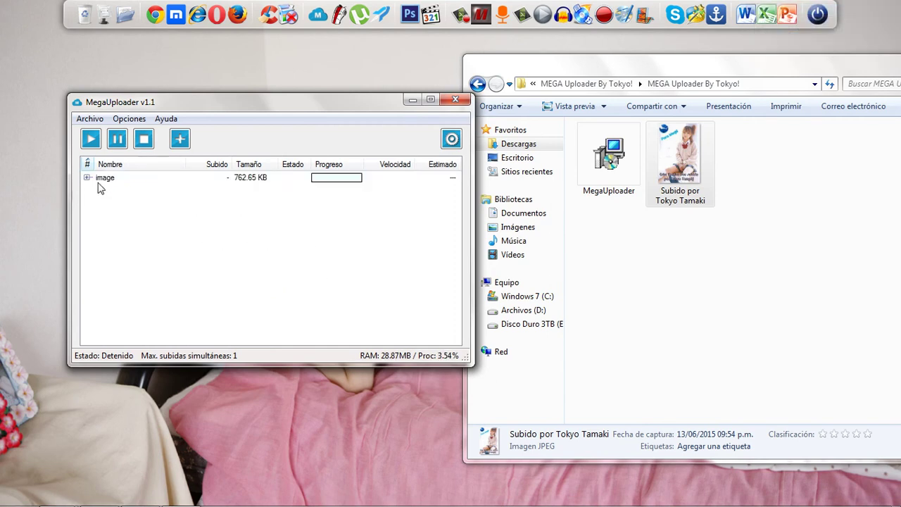
click(91, 140)
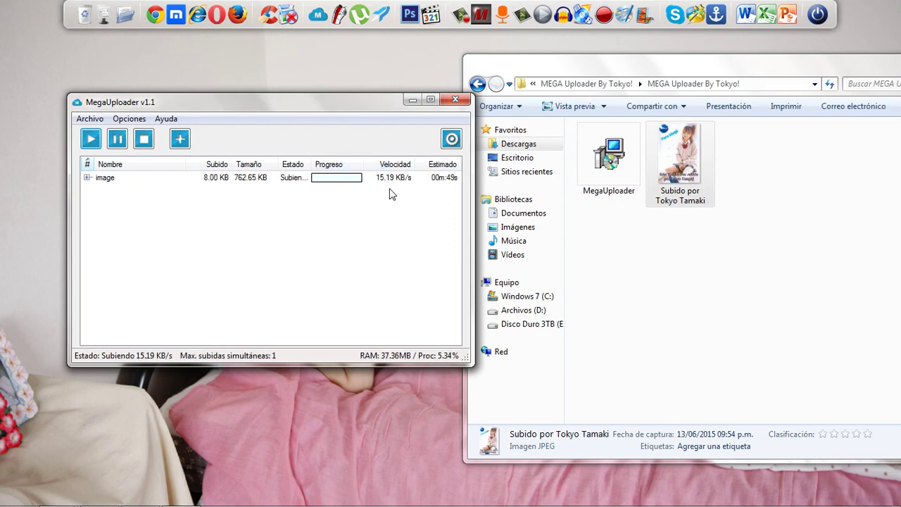
Step: Minimize the uploader to the system tray and restore its window from there
click(413, 100)
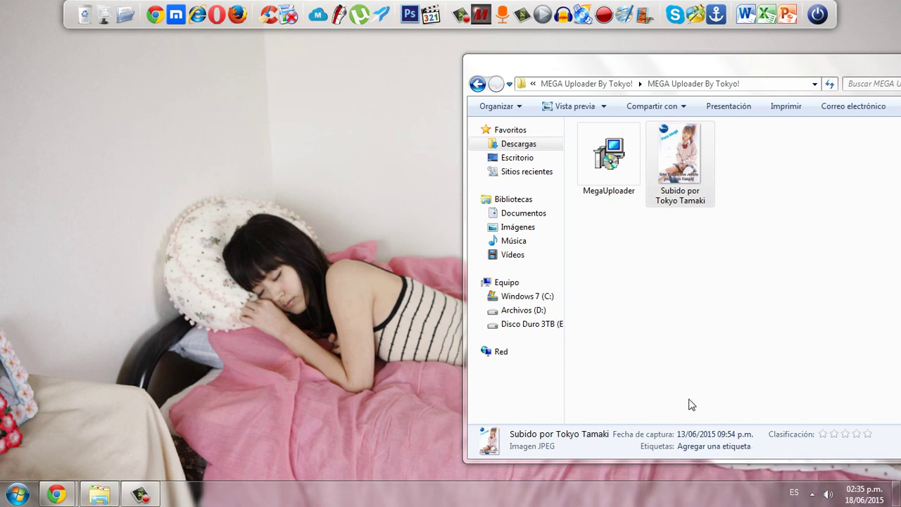
click(811, 492)
click(800, 425)
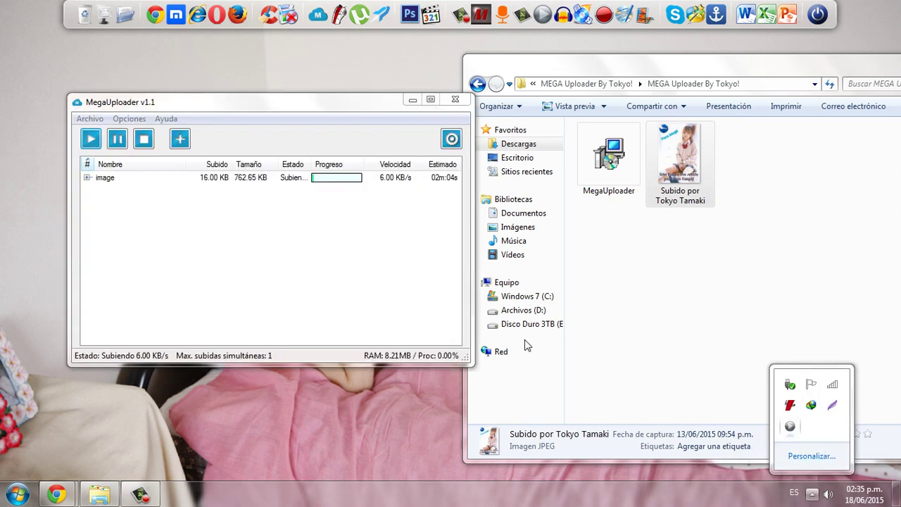
Step: Pause the running upload of the image package
click(603, 97)
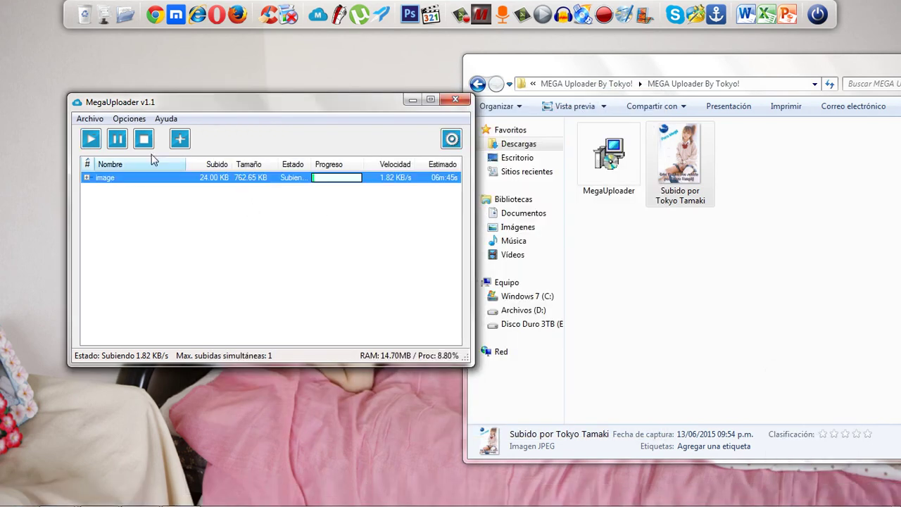
click(118, 138)
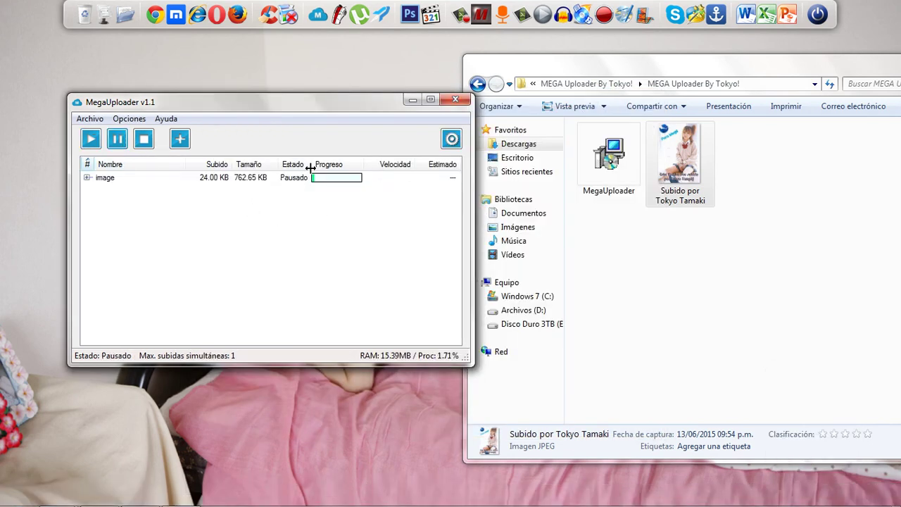